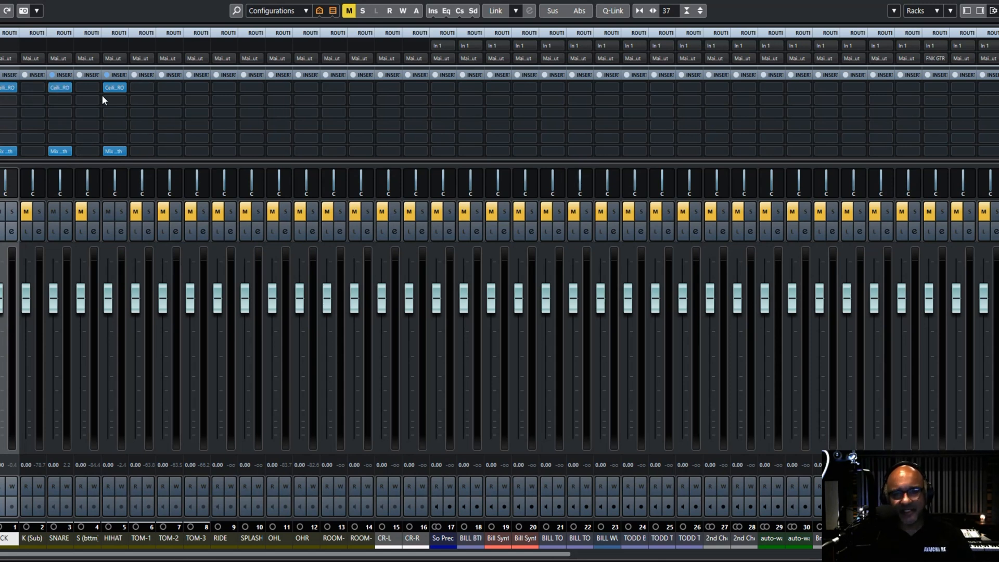
Load the user preset KICK - Raw Kick 4 (100) in the kick channel's Ceilings Of Sound PRO and set spectrum smoothing to 100%.
click(6, 90)
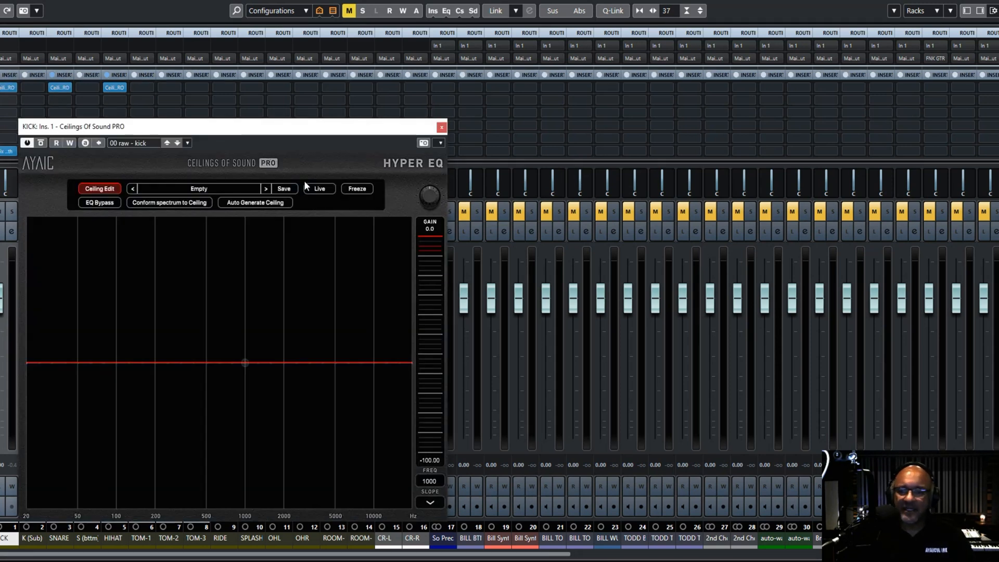
click(213, 188)
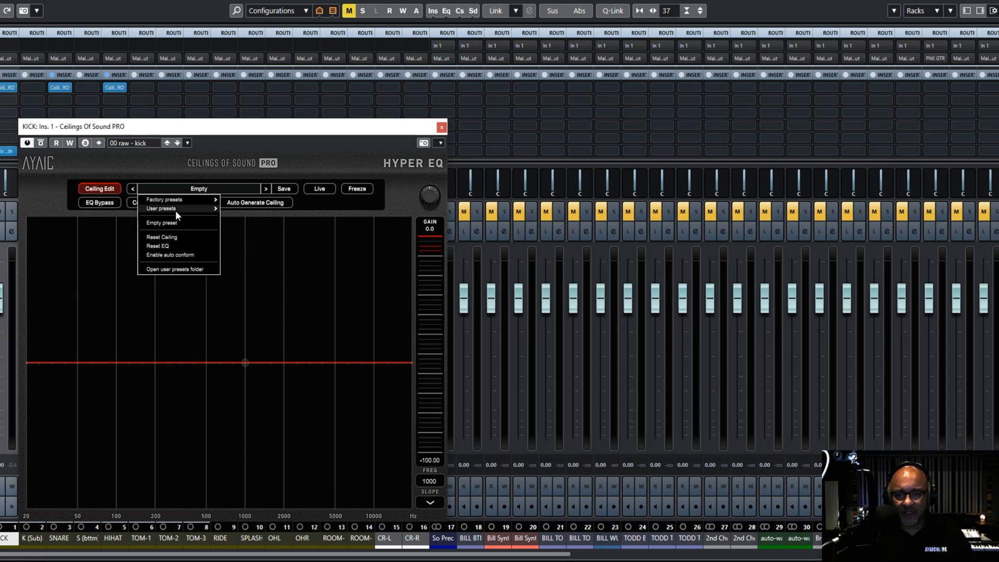
mouse_move(176, 210)
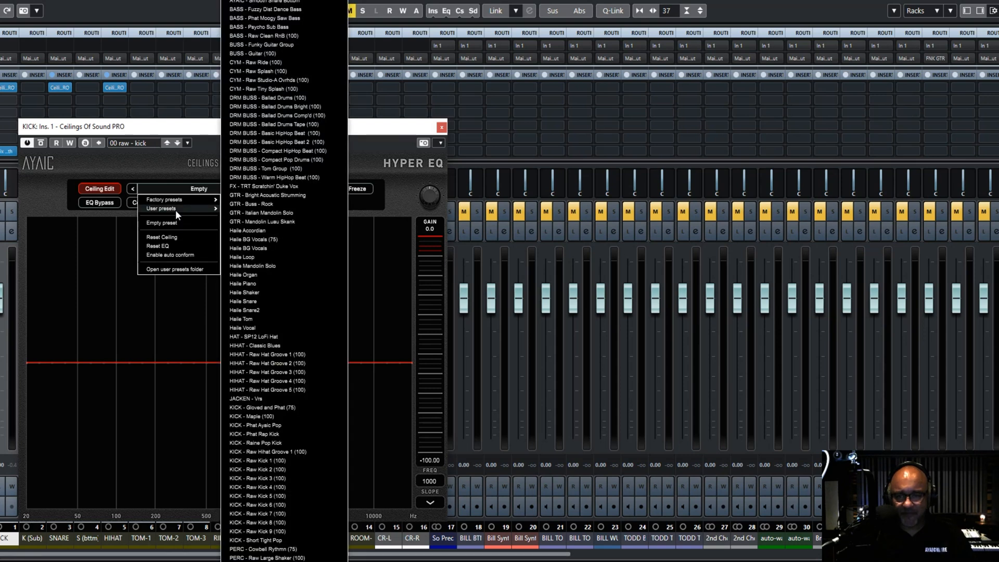
click(276, 489)
right_click(209, 297)
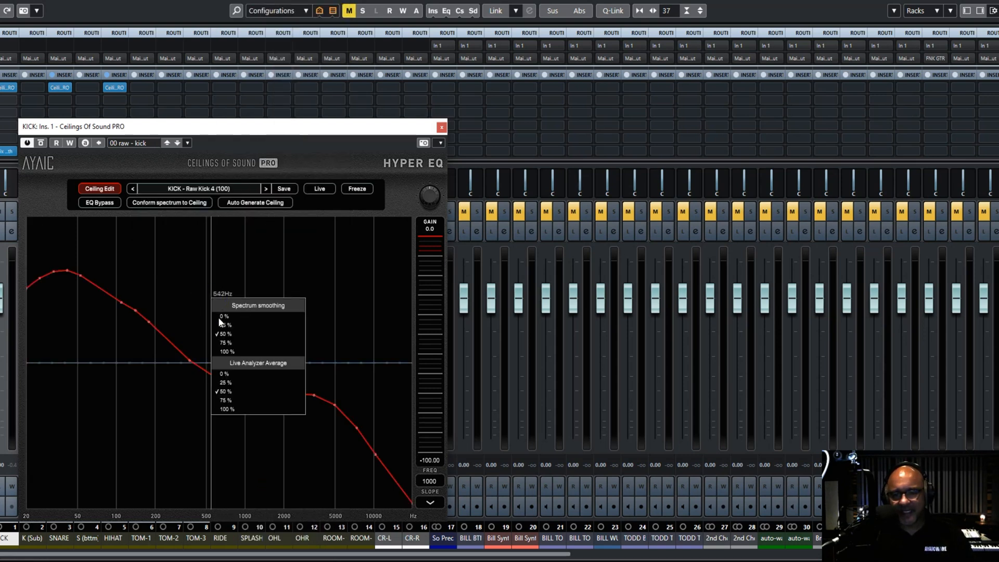
click(229, 352)
Load the user preset SNARE - Raw Snare 4 (100) in the snare channel's Ceilings Of Sound PRO and set spectrum smoothing to 100%.
click(60, 87)
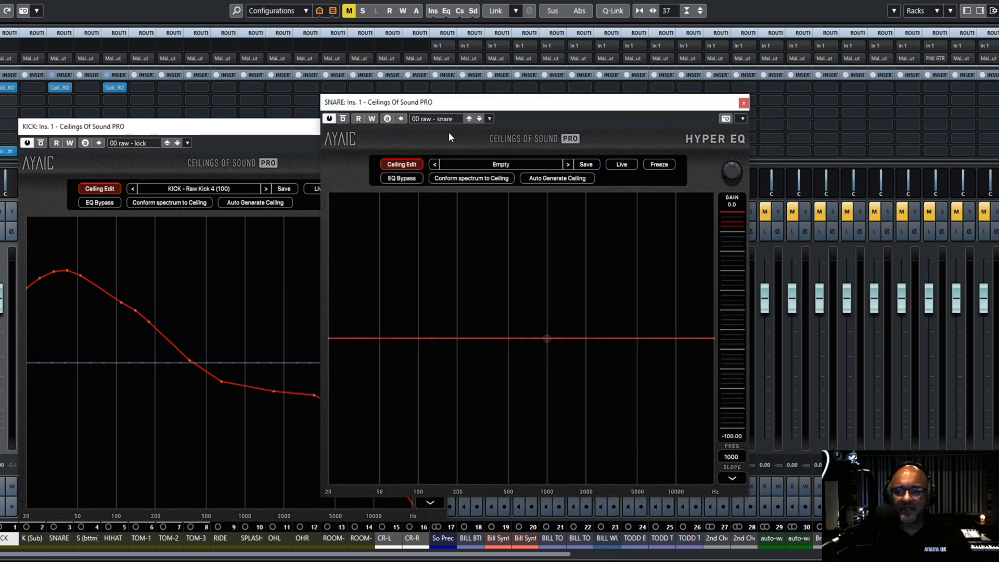
click(502, 164)
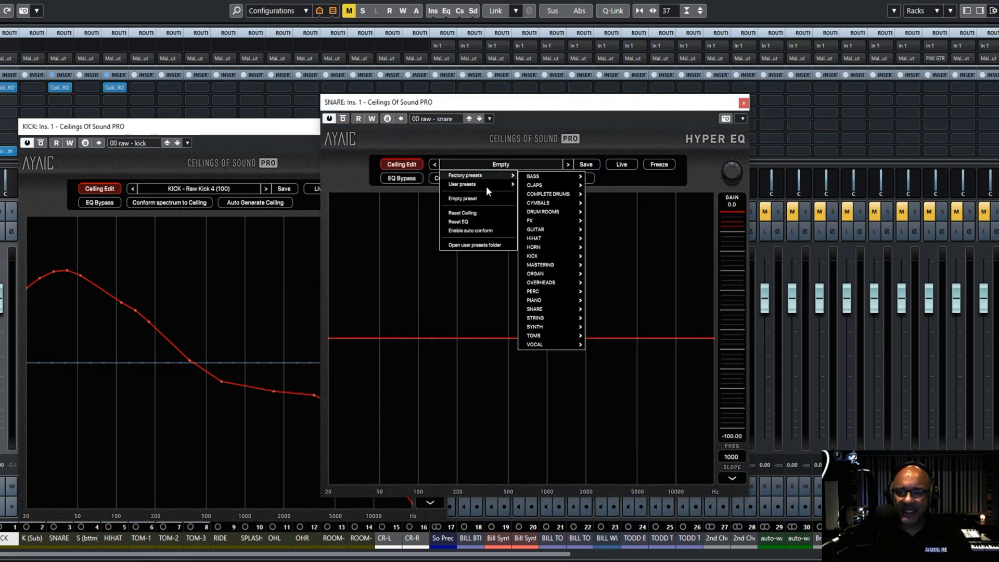
mouse_move(486, 186)
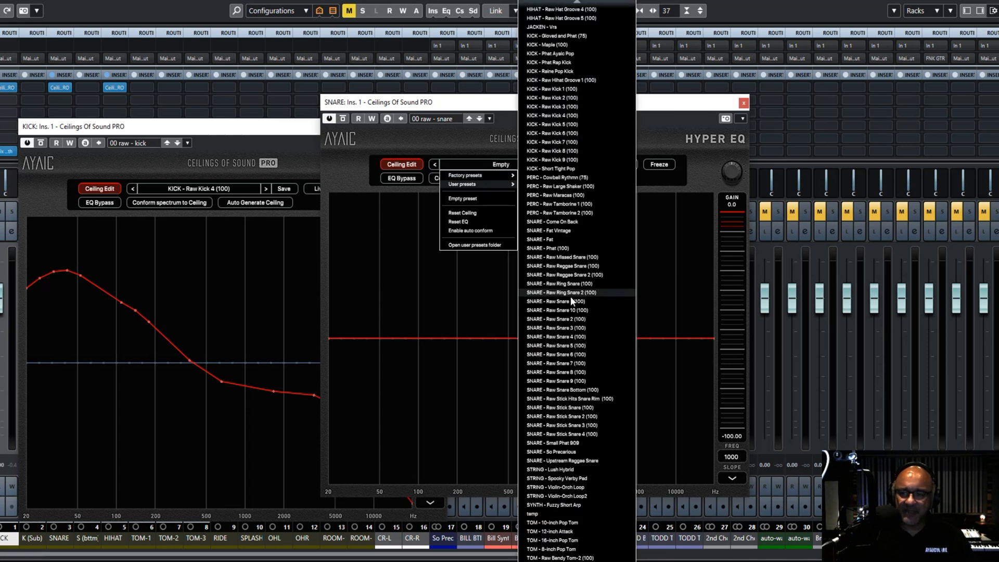
click(573, 336)
right_click(487, 238)
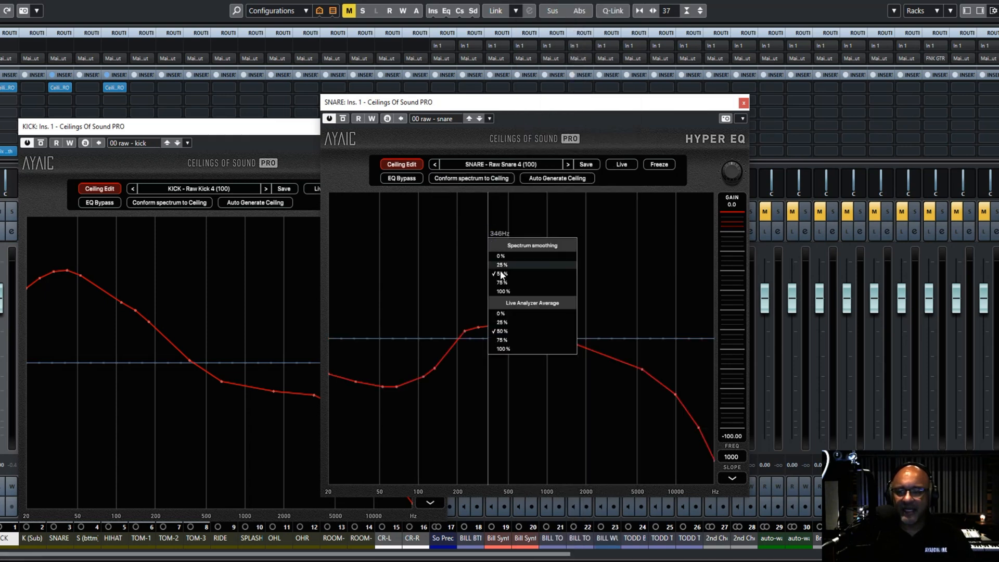
click(505, 291)
Load the user preset HIHAT - Raw Hat Groove 5 (100) in the hi-hat channel's Ceilings Of Sound PRO and set spectrum smoothing to 100%.
click(115, 87)
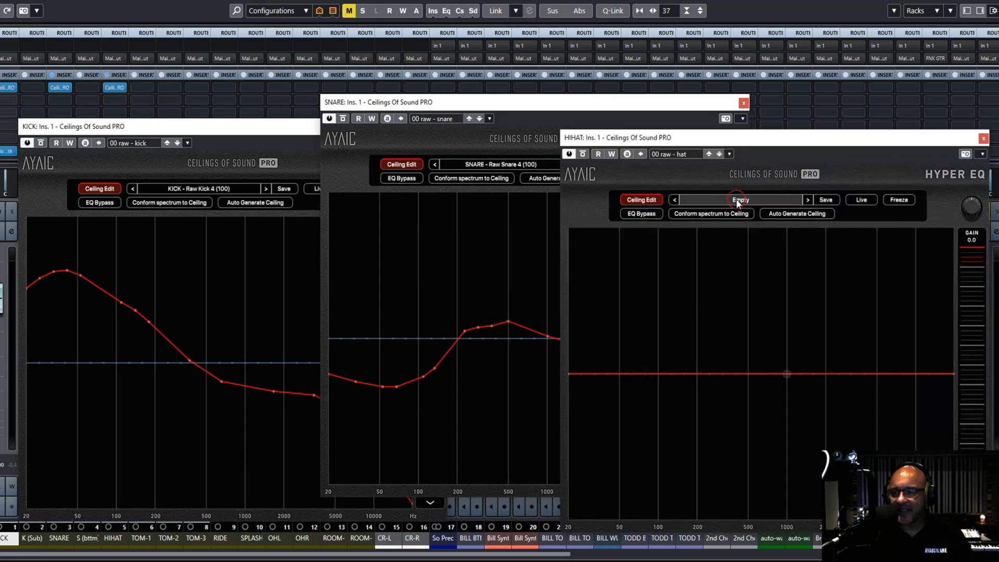
click(741, 201)
mouse_move(726, 220)
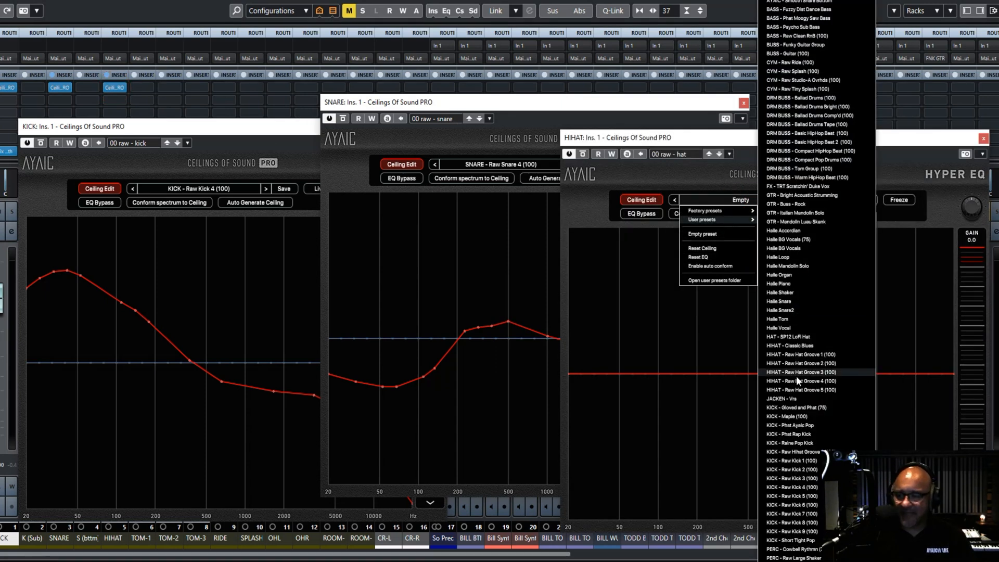
click(804, 390)
right_click(738, 283)
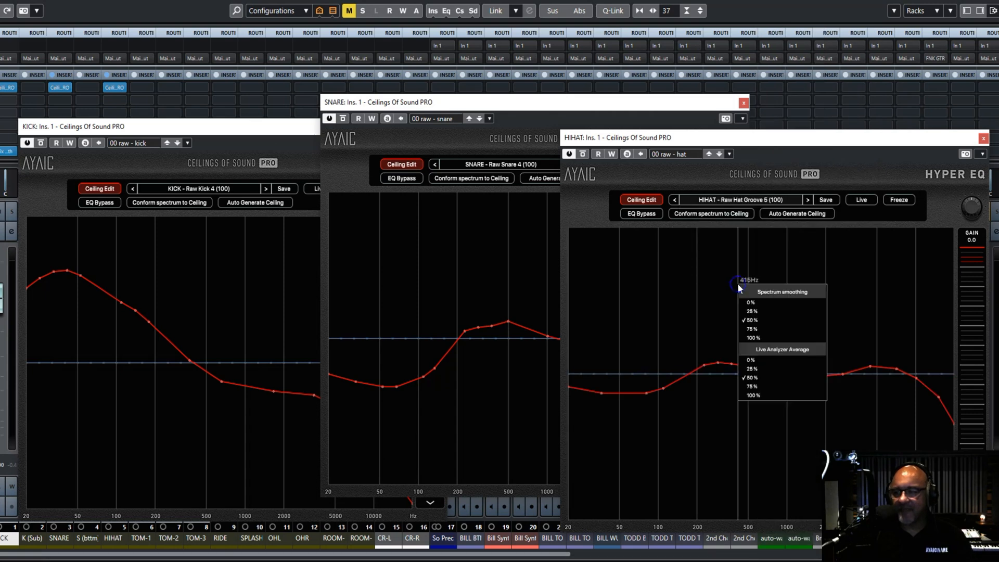
click(774, 340)
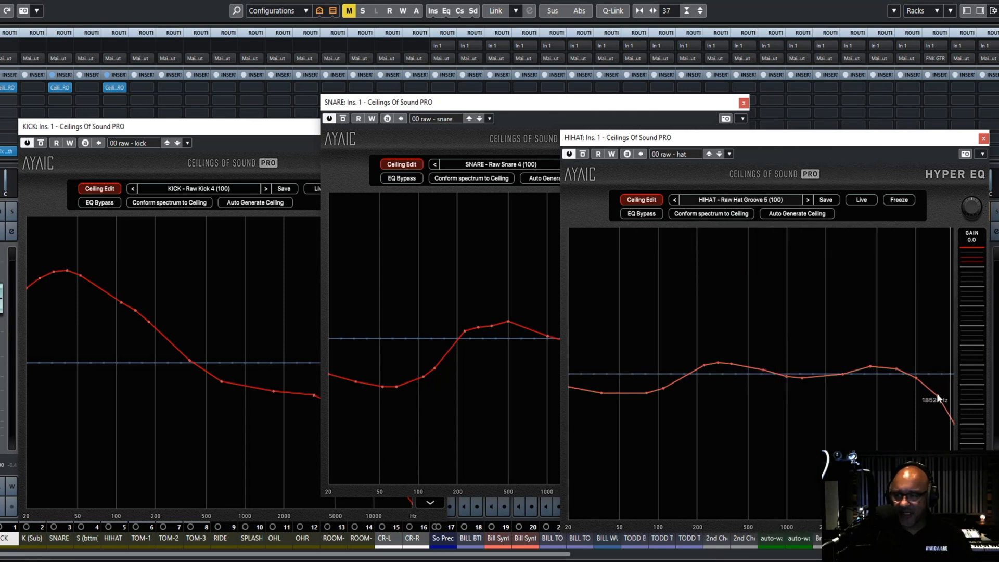
Start playback and compare the kick, snare and hi-hat spectra with their ceiling curves.
click(494, 135)
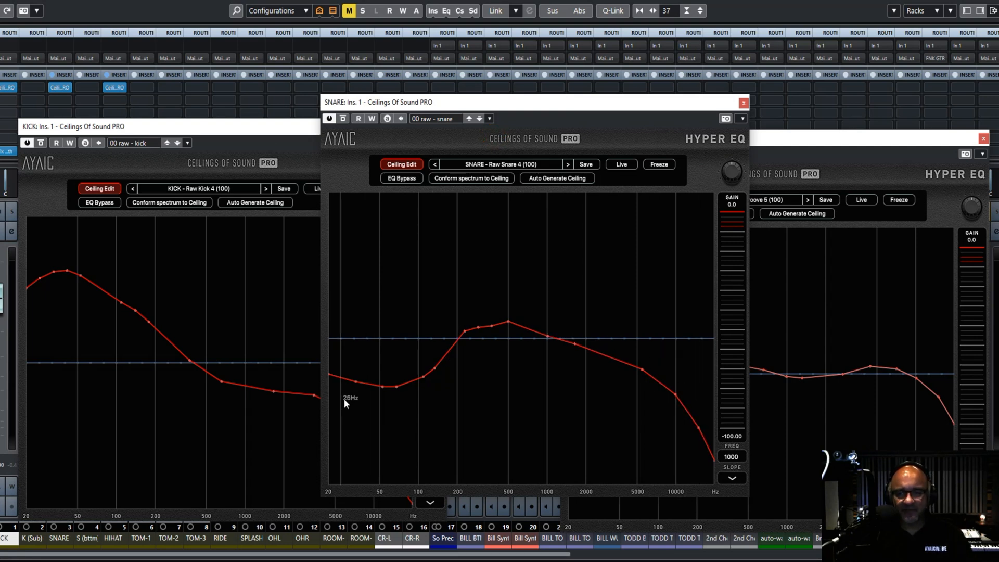
click(306, 155)
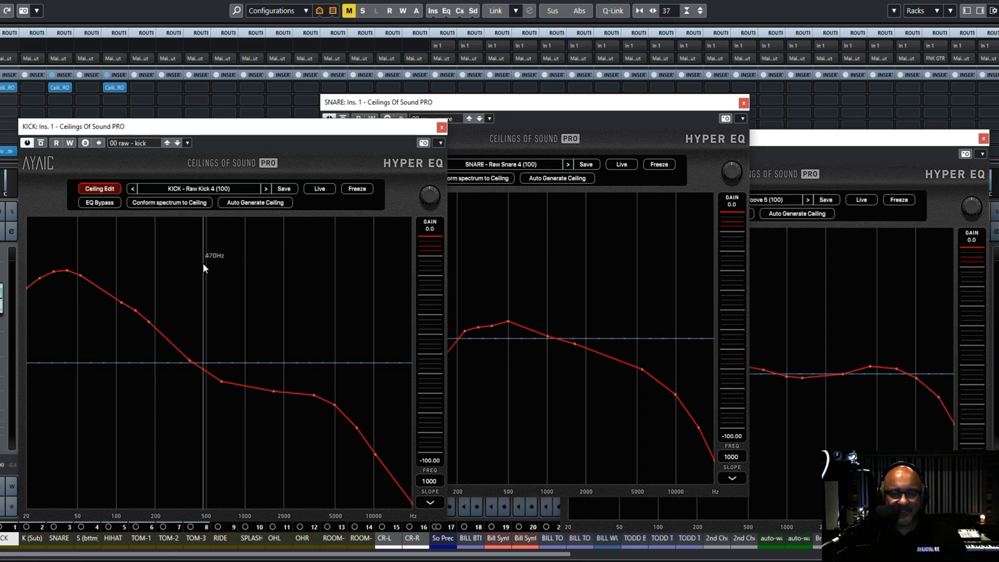
key(space)
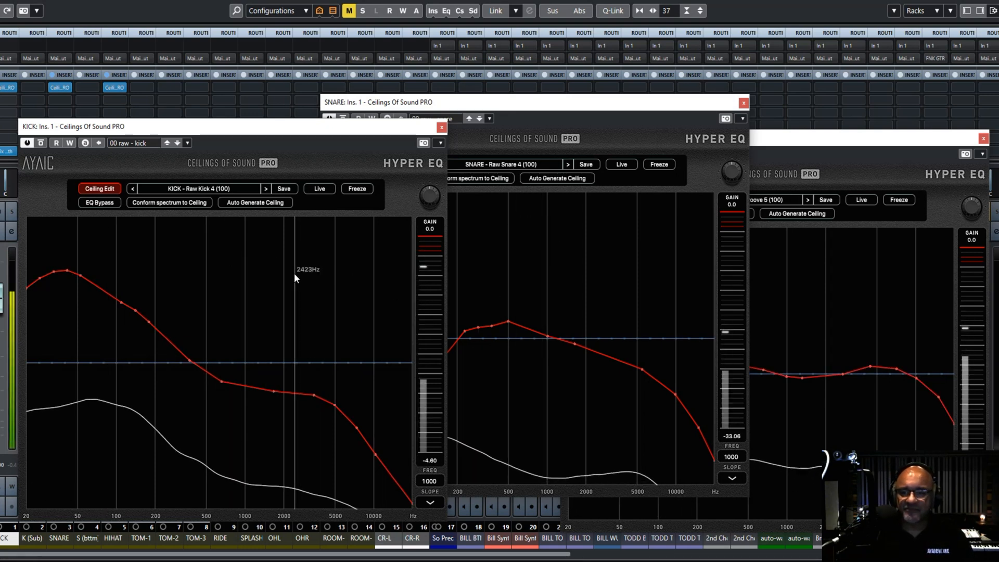
click(542, 263)
click(908, 283)
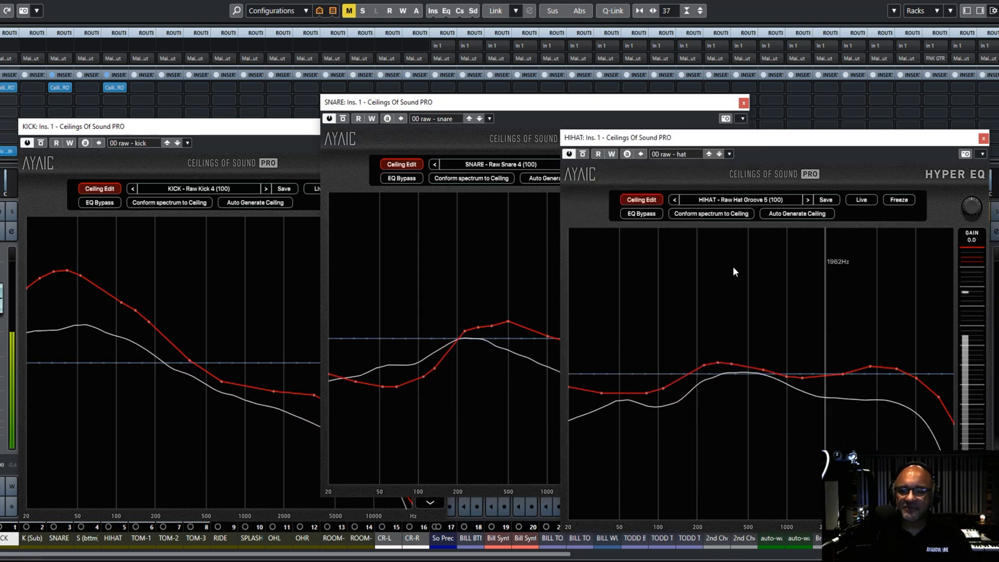
click(289, 148)
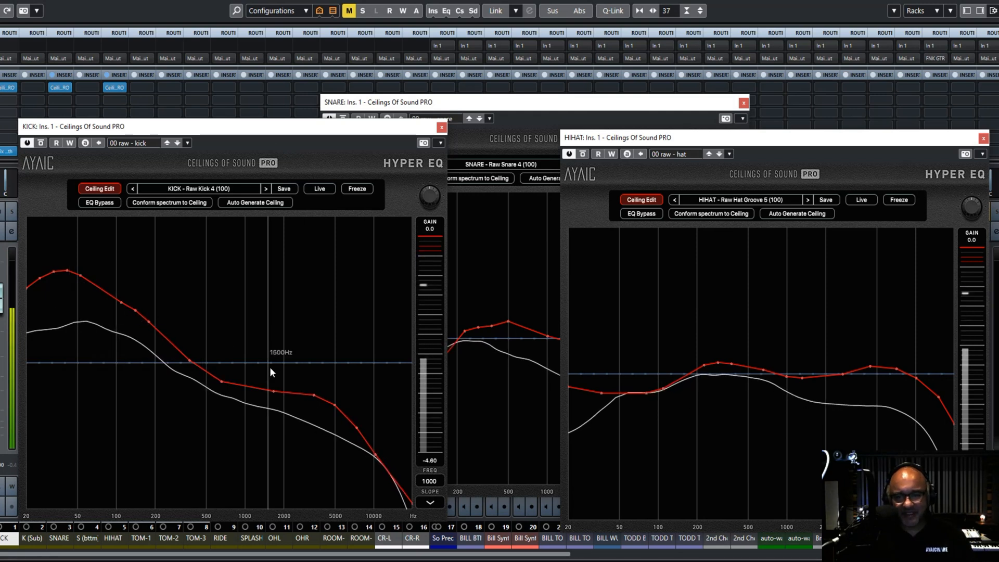
click(523, 144)
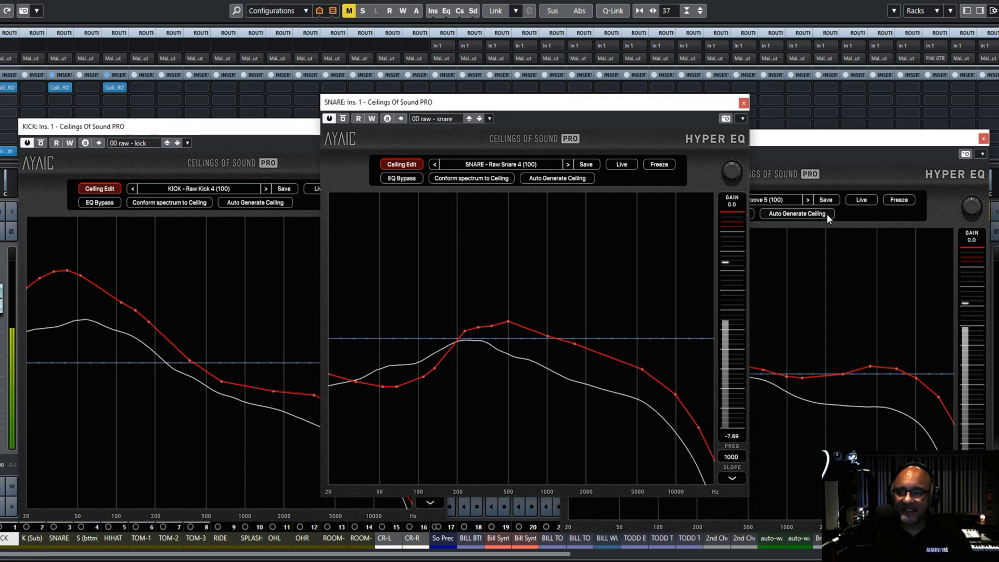
click(845, 164)
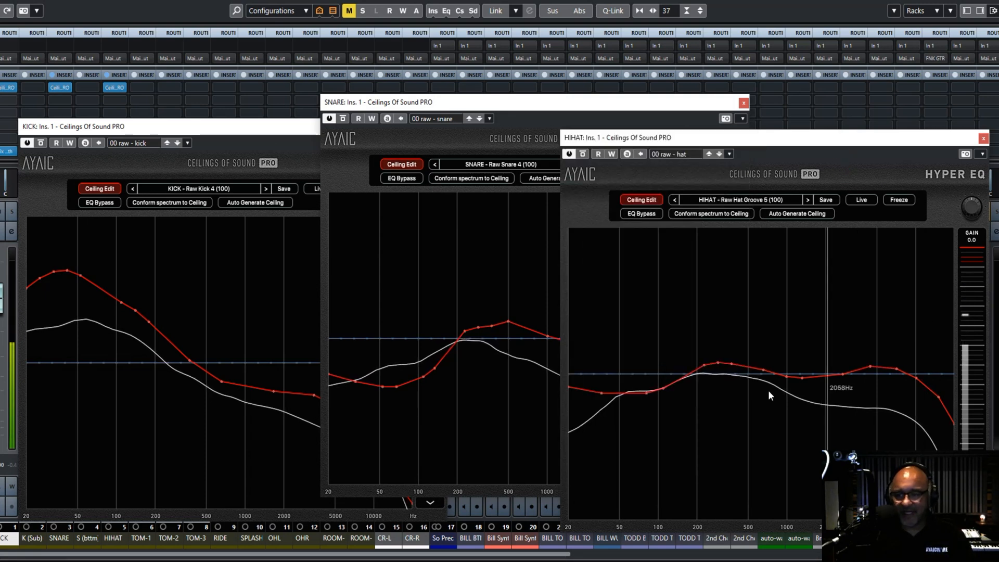
click(505, 136)
Conform the spectrum to the ceiling on the hi-hat, snare and kick, and review the resulting EQ curves.
click(851, 170)
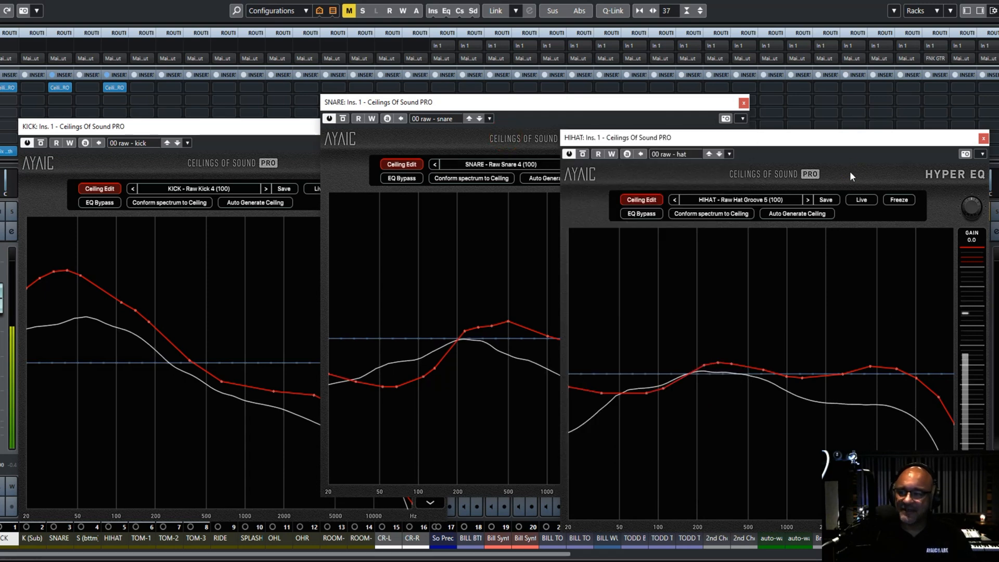
click(702, 214)
click(467, 178)
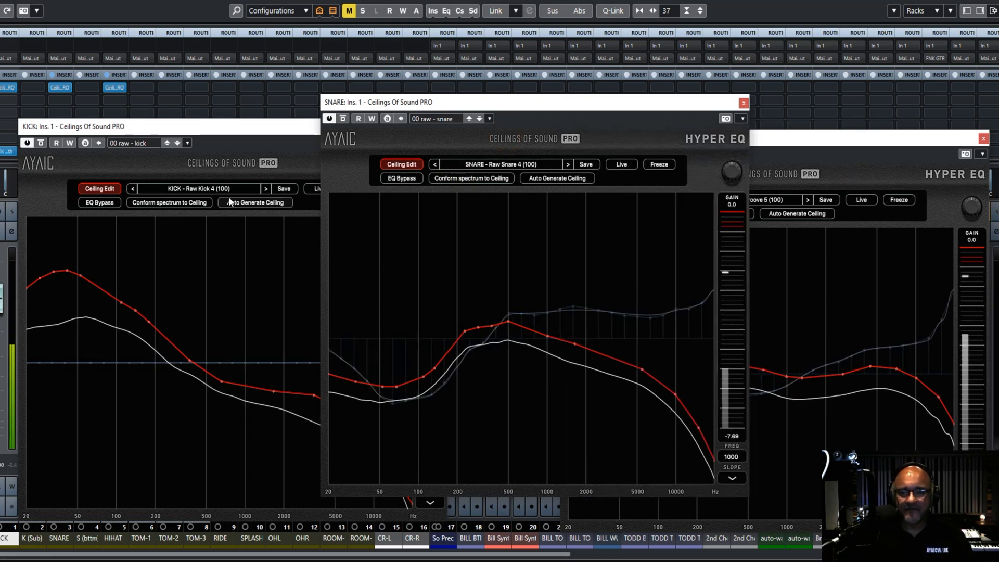
click(176, 200)
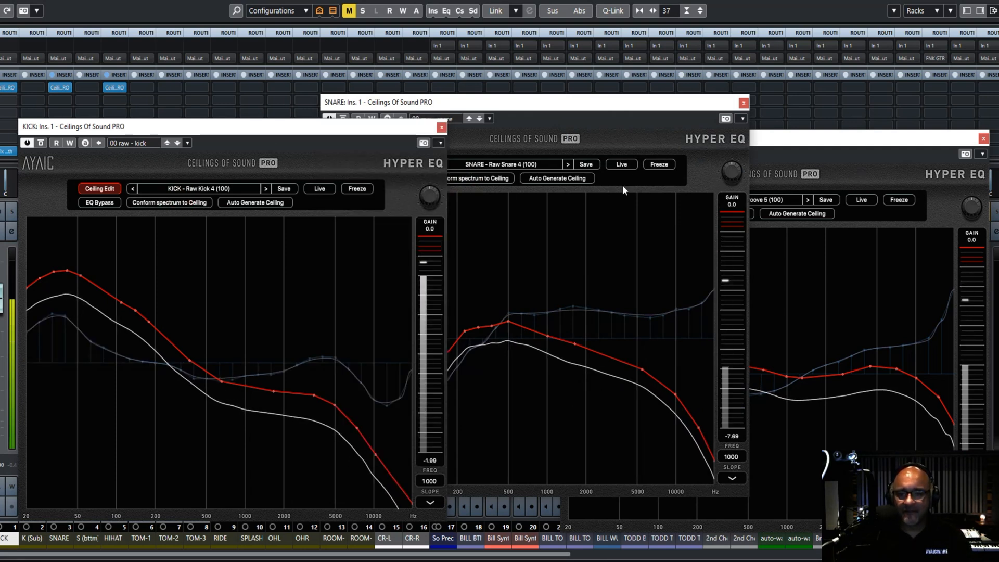
click(625, 146)
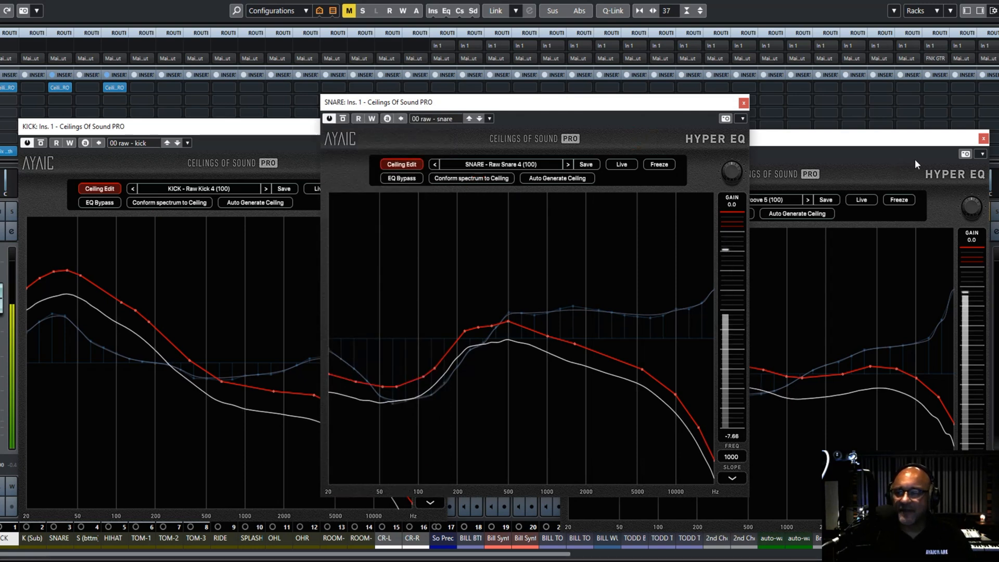
click(885, 169)
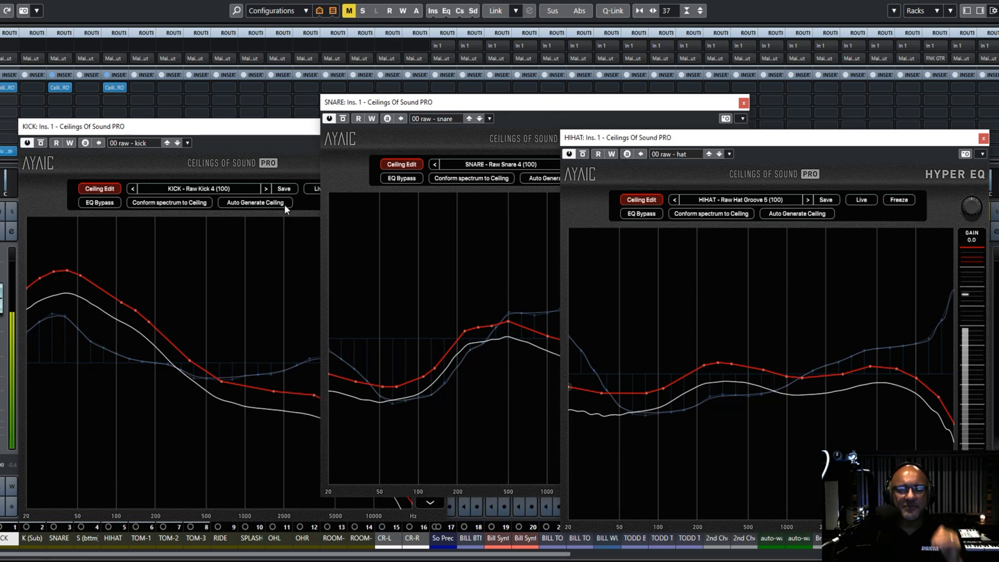
Bypass the EQ on the kick, snare and hi-hat to hear the unprocessed drums.
click(295, 158)
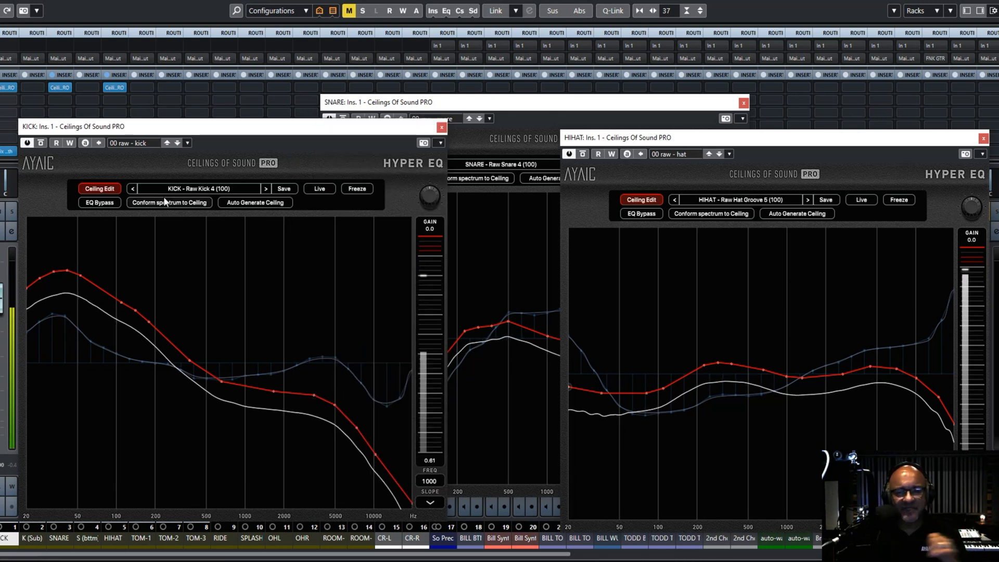
click(100, 204)
click(503, 139)
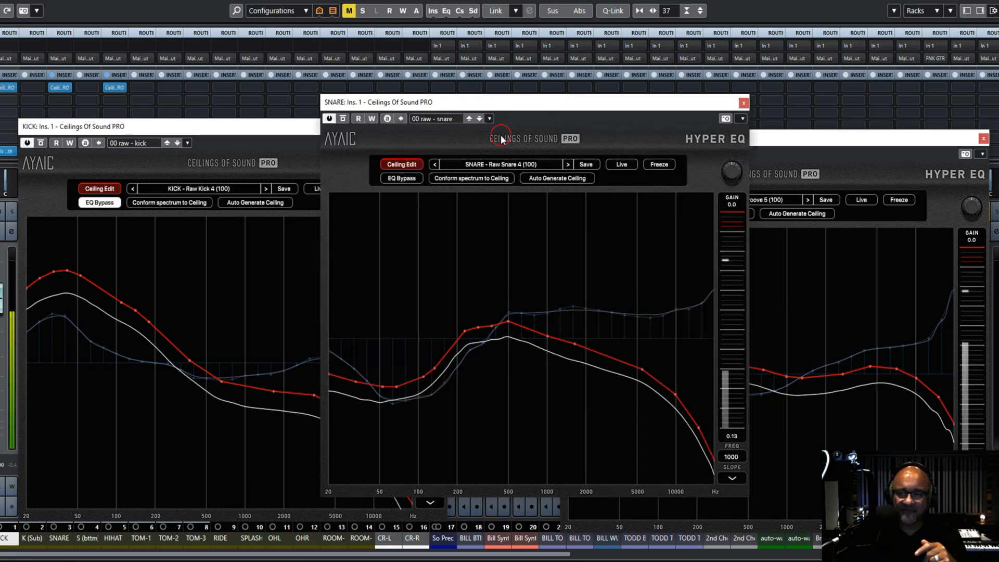
click(397, 180)
click(790, 161)
click(653, 214)
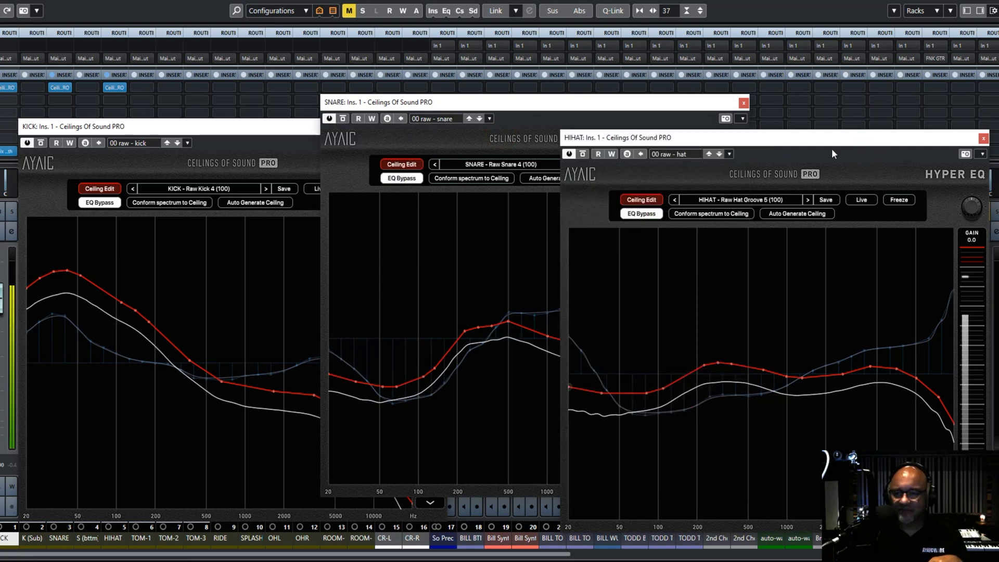
Turn off EQ bypass on the hi-hat, snare and kick, and conform their spectra to the ceilings again.
click(653, 214)
click(402, 178)
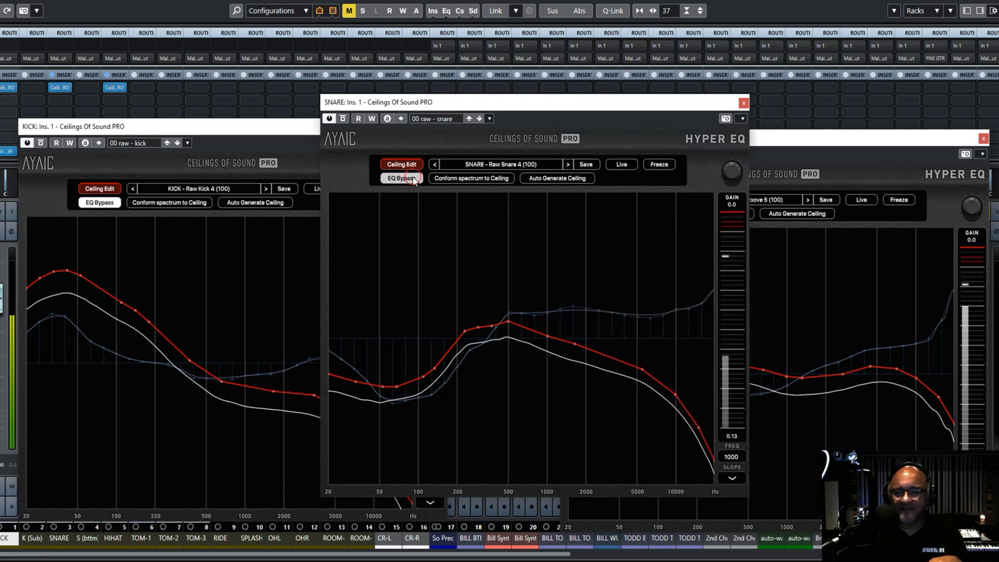
click(104, 203)
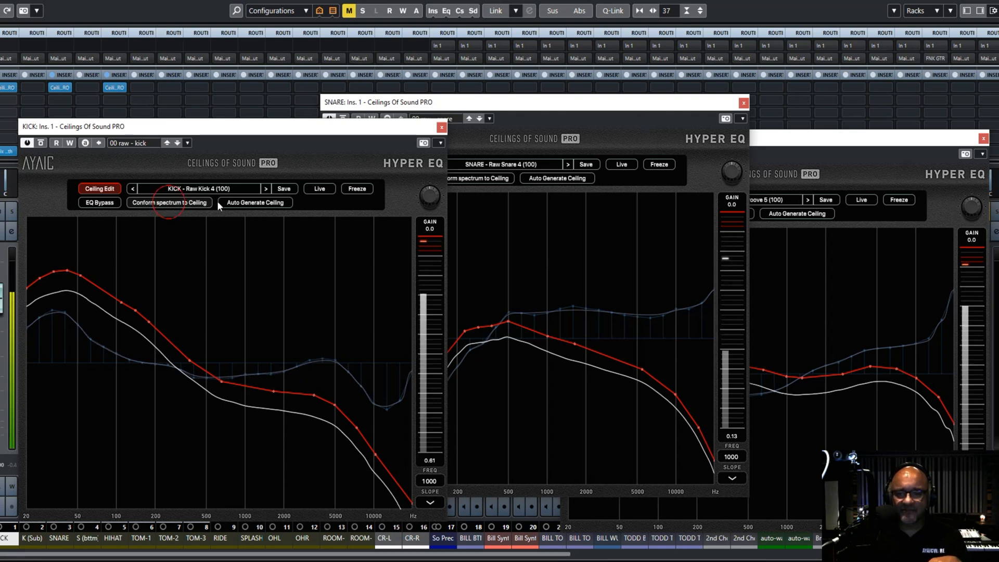
click(637, 135)
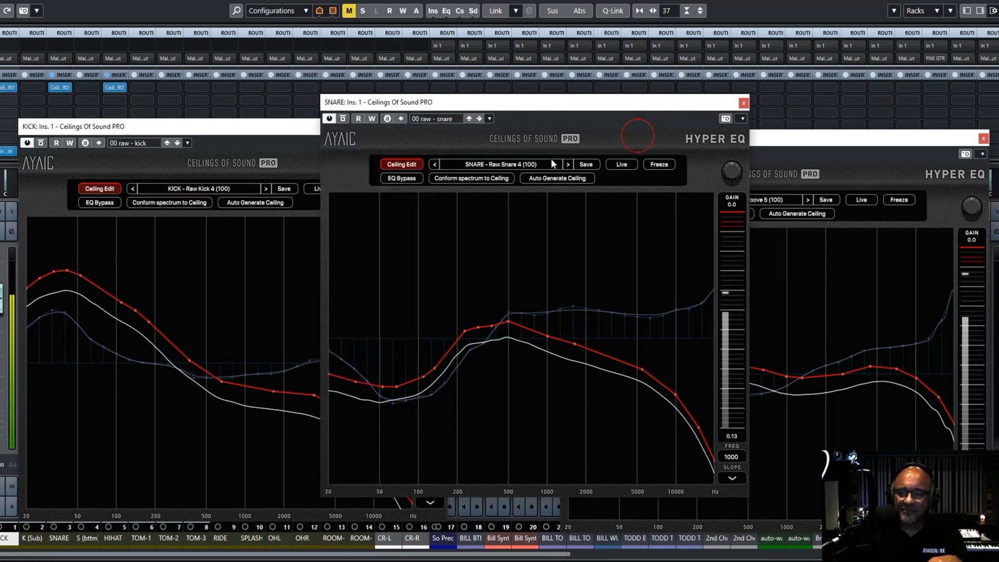
click(830, 160)
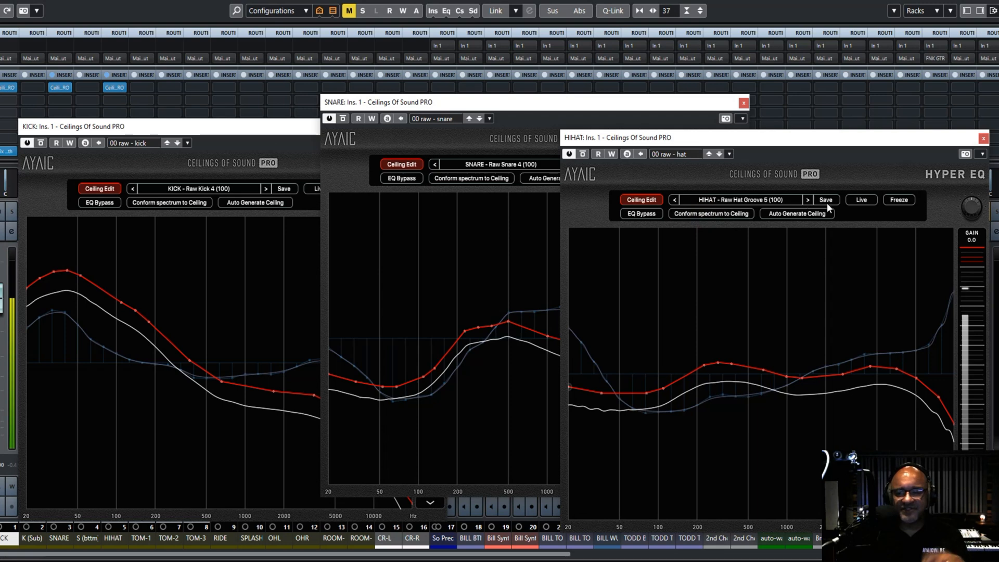